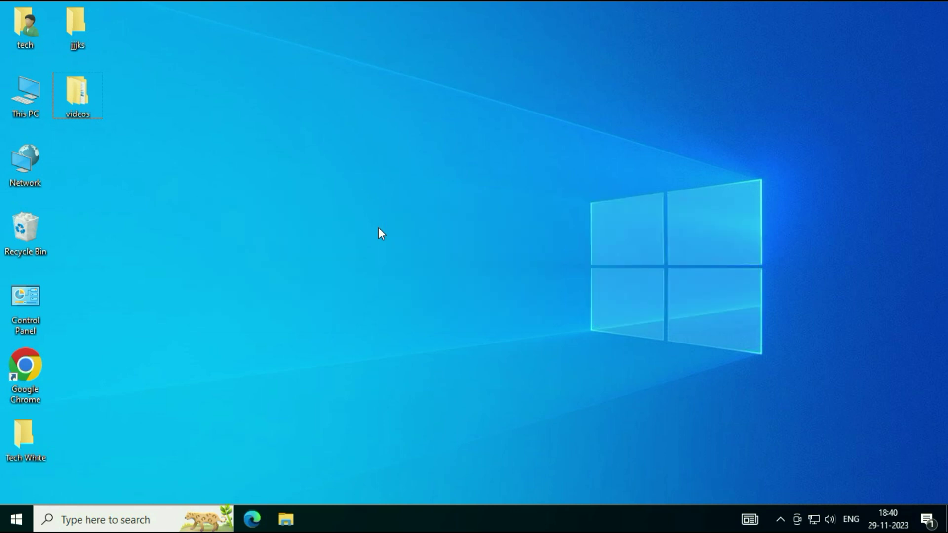
Open Task Manager from the Ctrl+Alt+Delete screen in its More details view.
key(ctrl+alt+Delete)
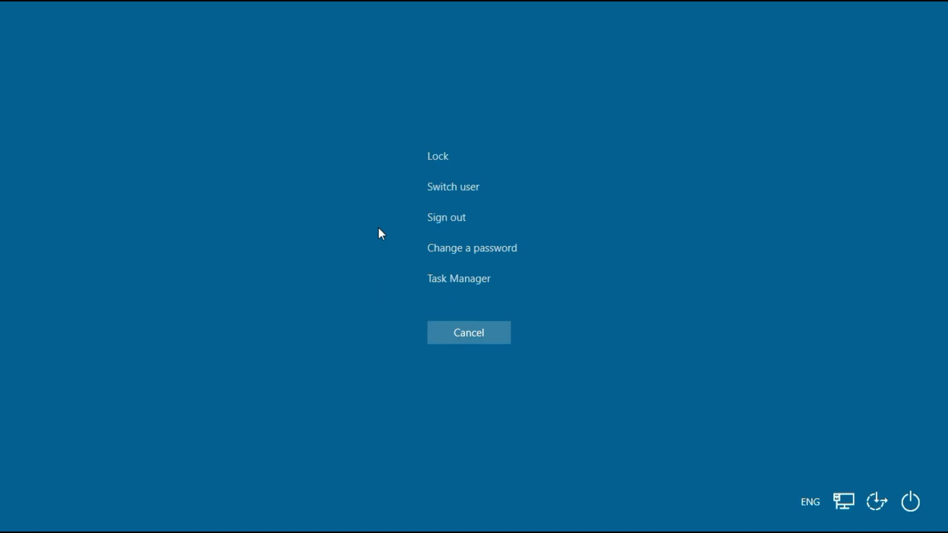
click(471, 281)
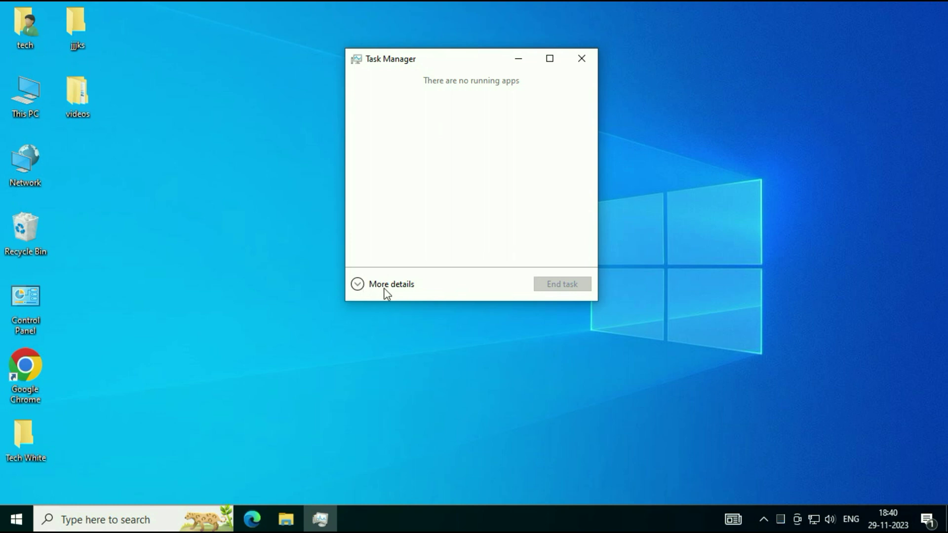
click(361, 290)
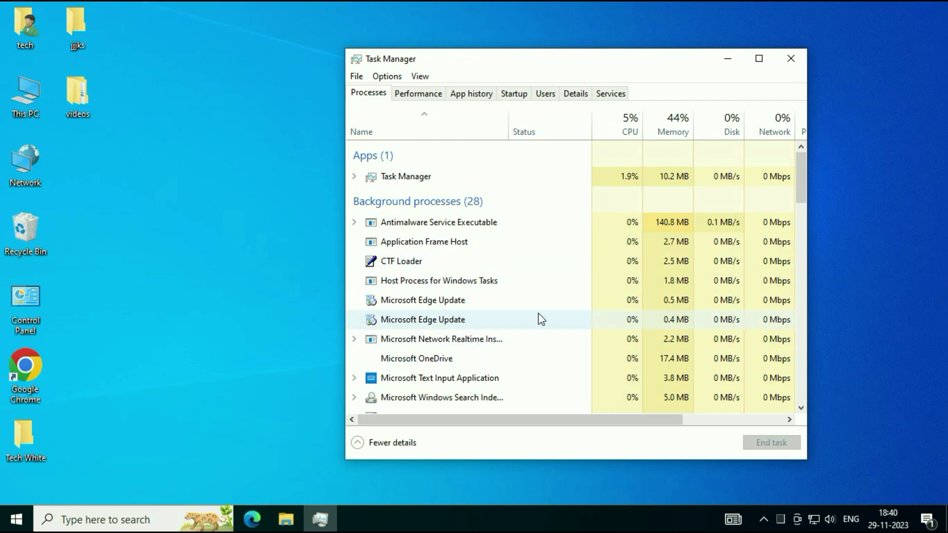
Scroll the Processes list down to Windows Explorer.
click(450, 302)
scroll(453, 296, down, 3)
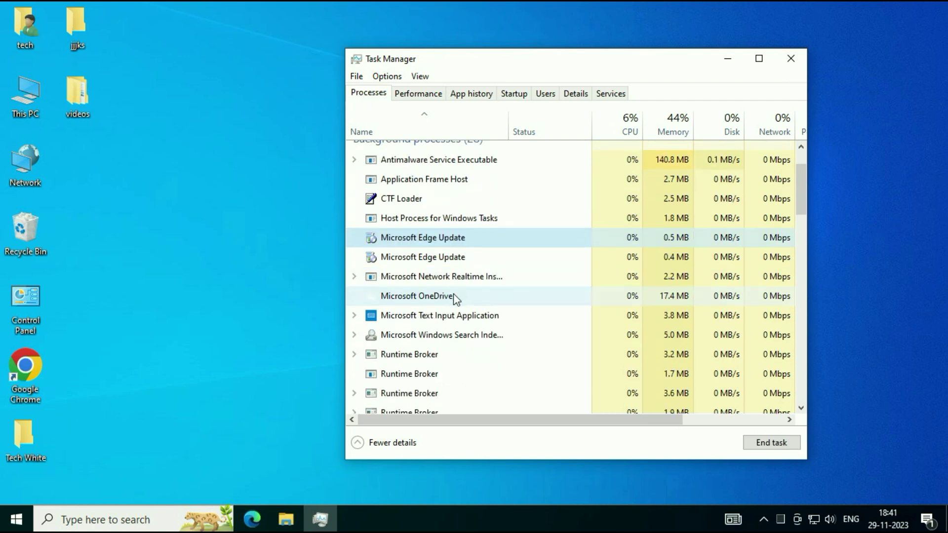
scroll(453, 294, down, 4)
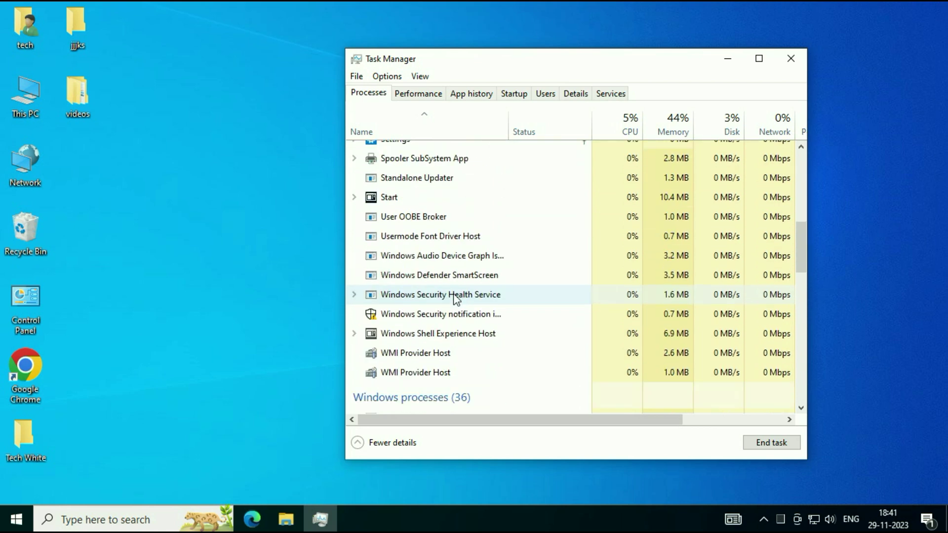
scroll(456, 298, down, 12)
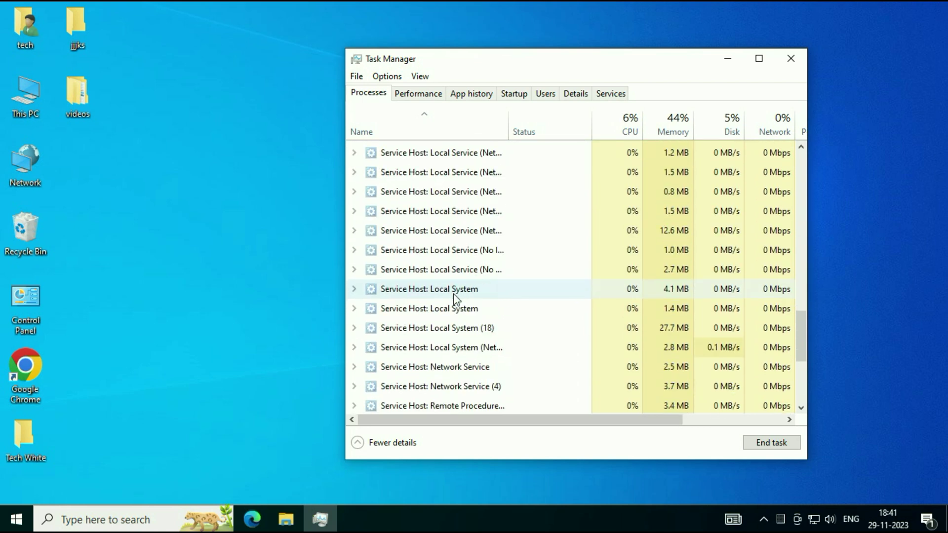
scroll(453, 298, down, 2)
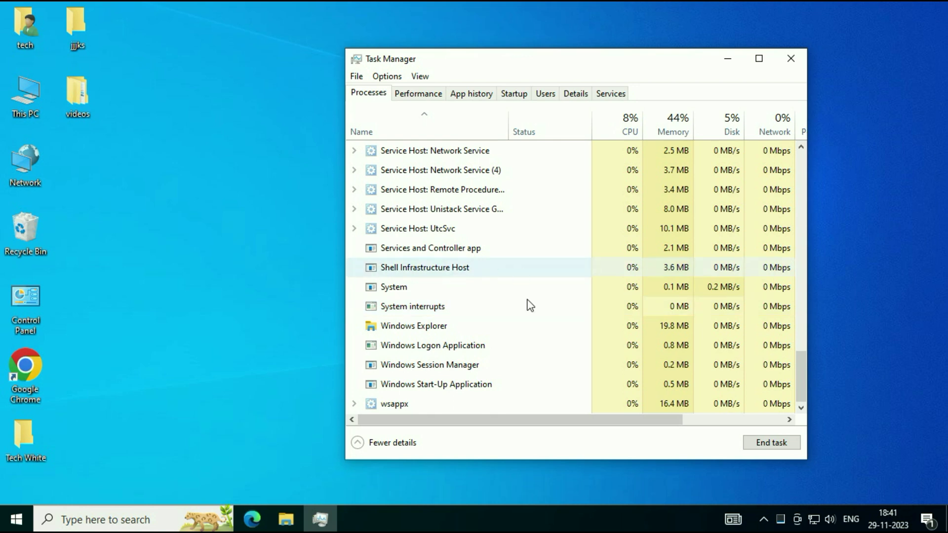
End the Windows Explorer process.
click(437, 328)
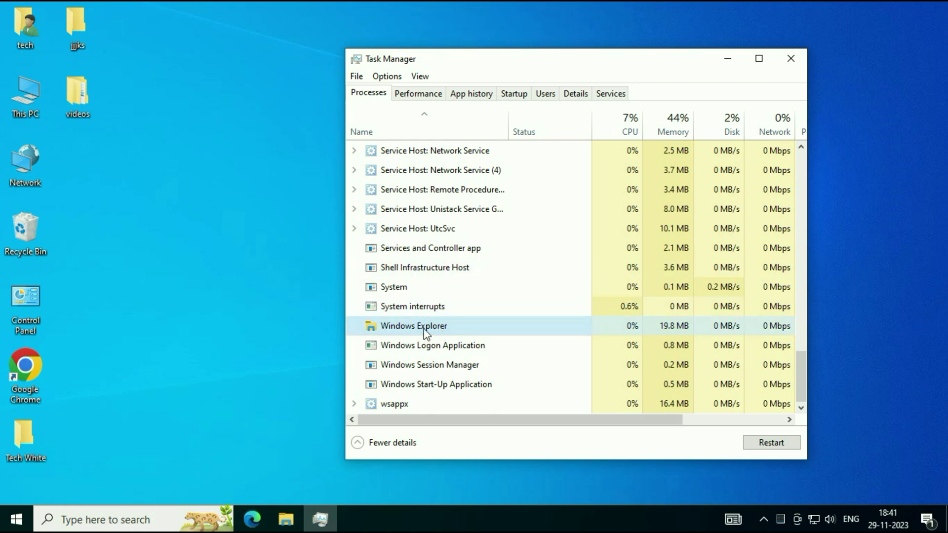
right_click(427, 328)
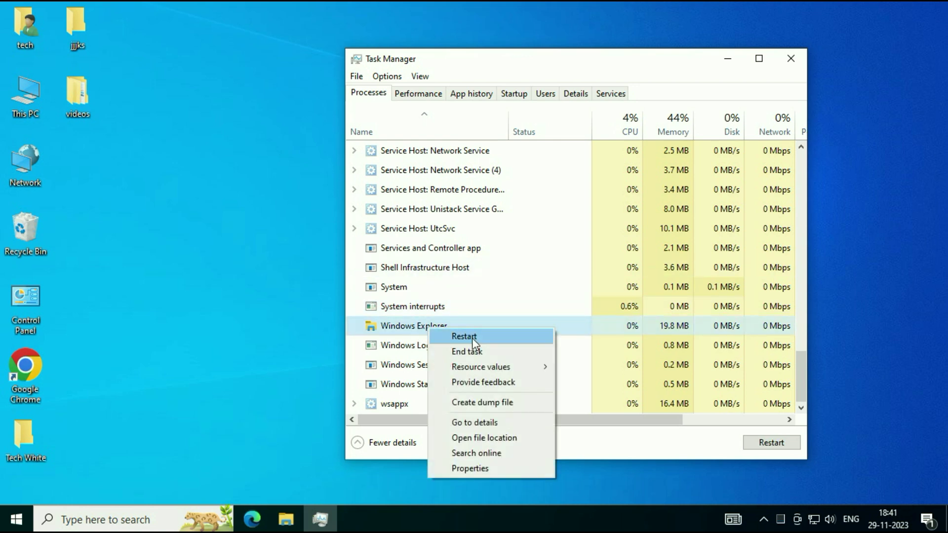
click(474, 351)
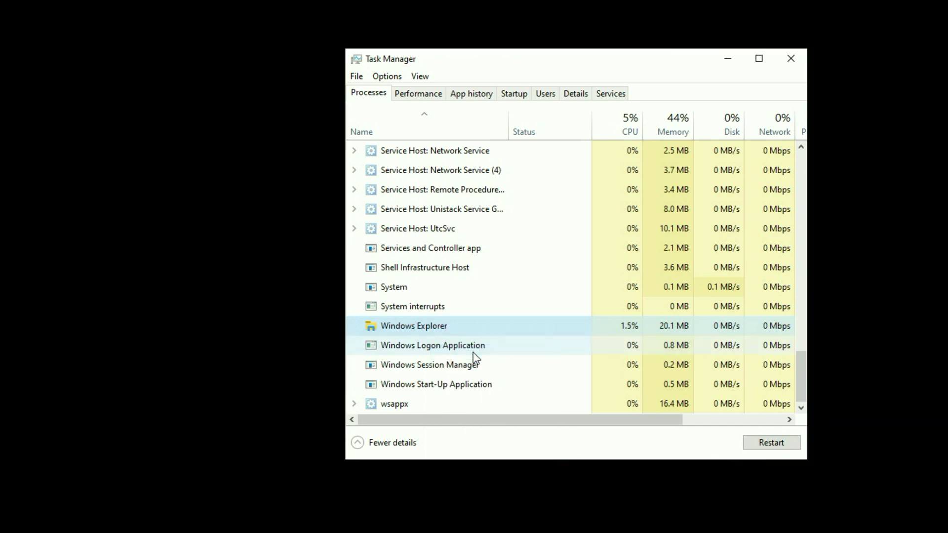
Run explorer.exe as a new task to restore the desktop and taskbar.
click(357, 78)
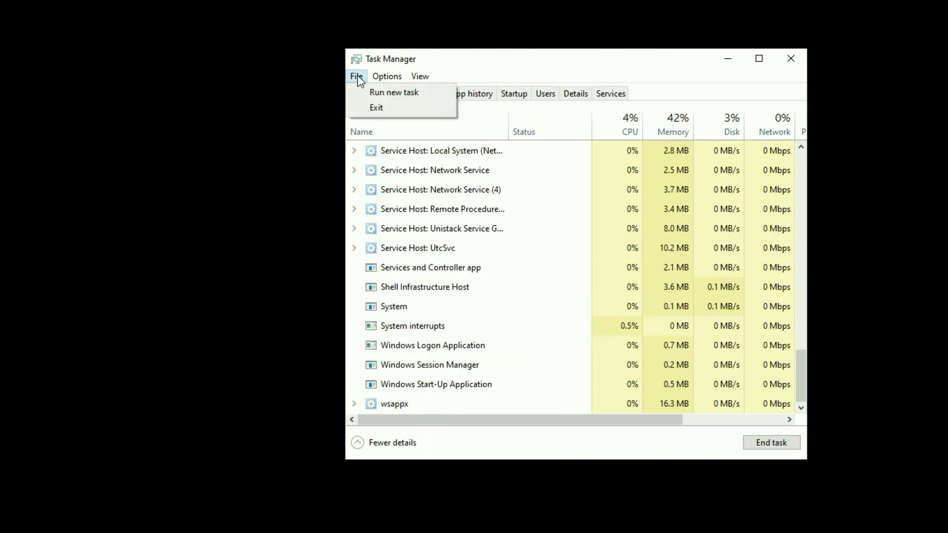
click(375, 94)
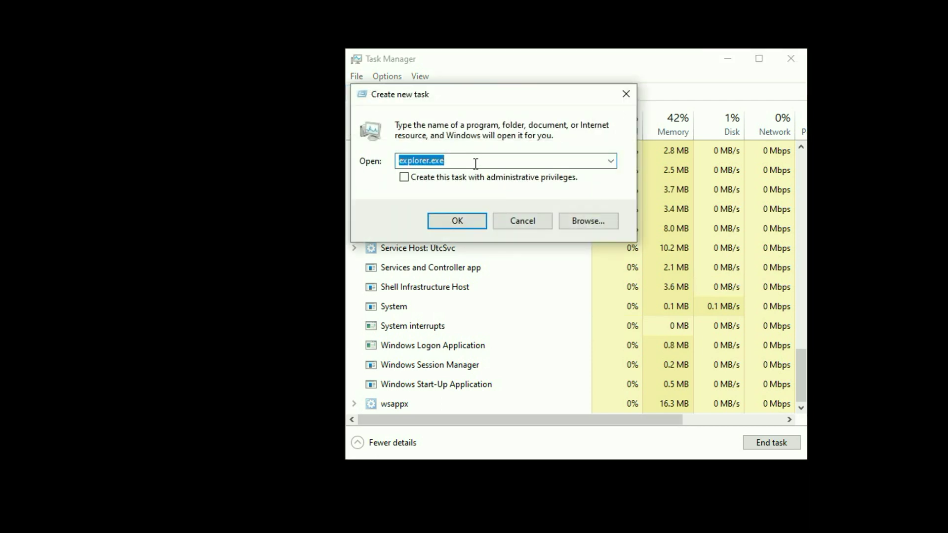
key(BackSpace)
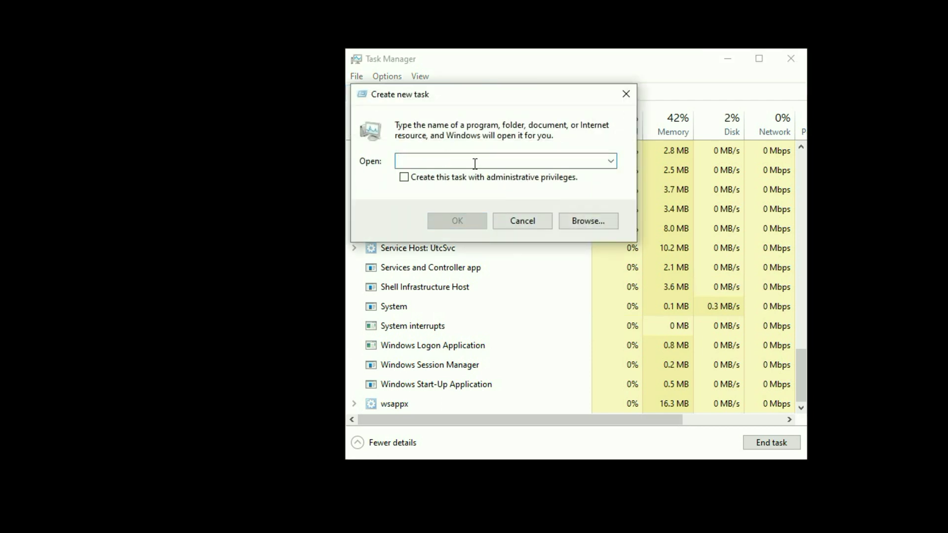
text(ex)
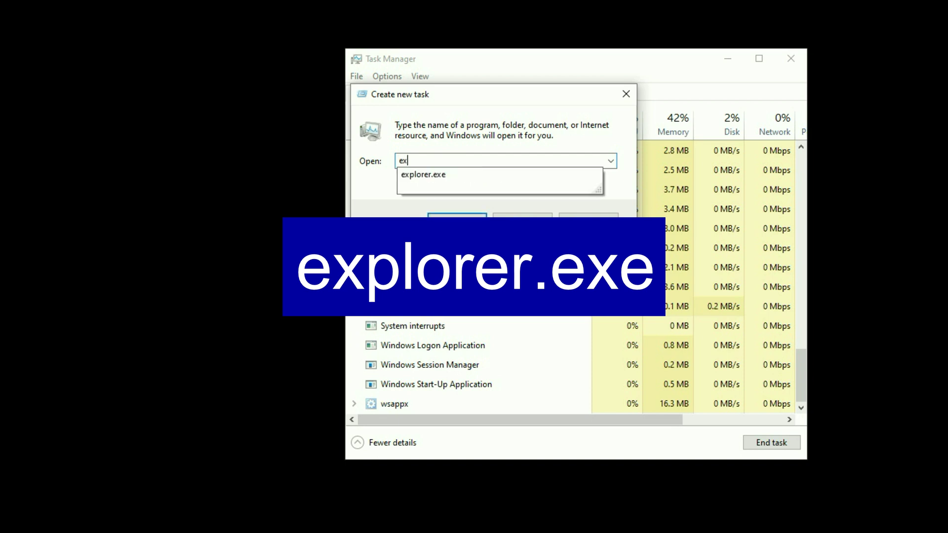
click(458, 181)
click(469, 161)
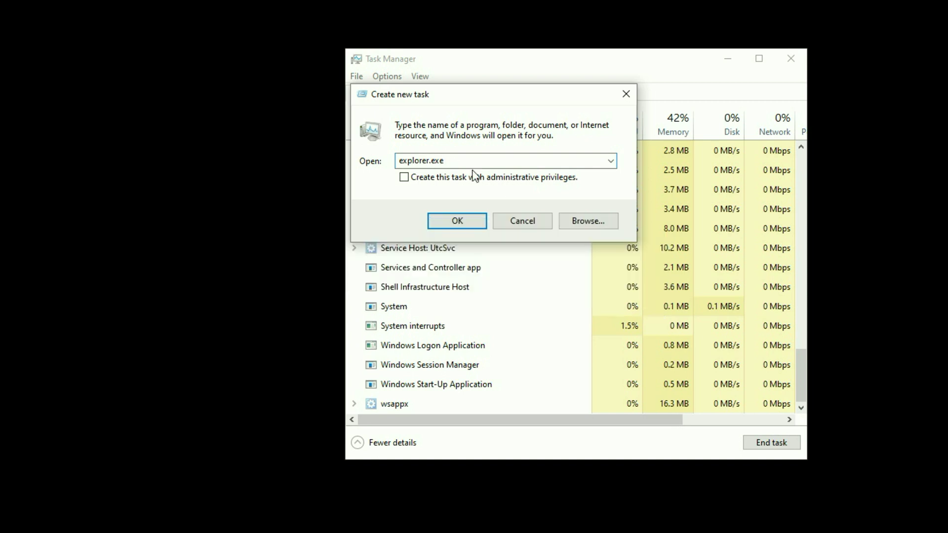
click(457, 222)
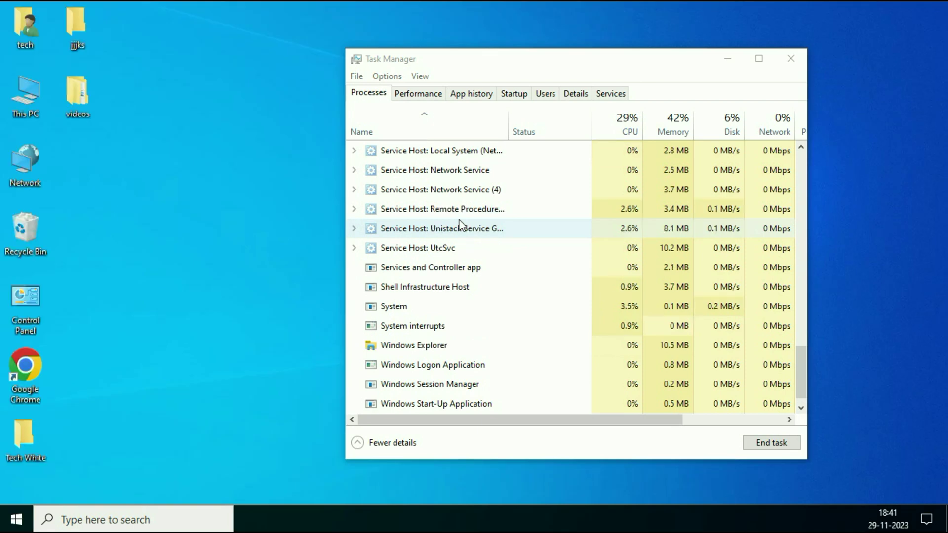
scroll(459, 223, up, 1)
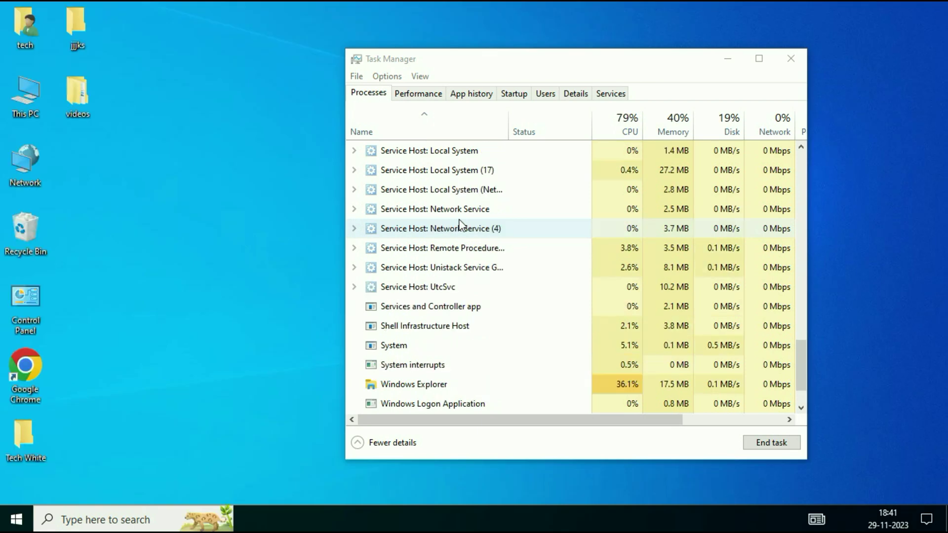
scroll(459, 223, up, 1)
scroll(459, 223, up, 1)
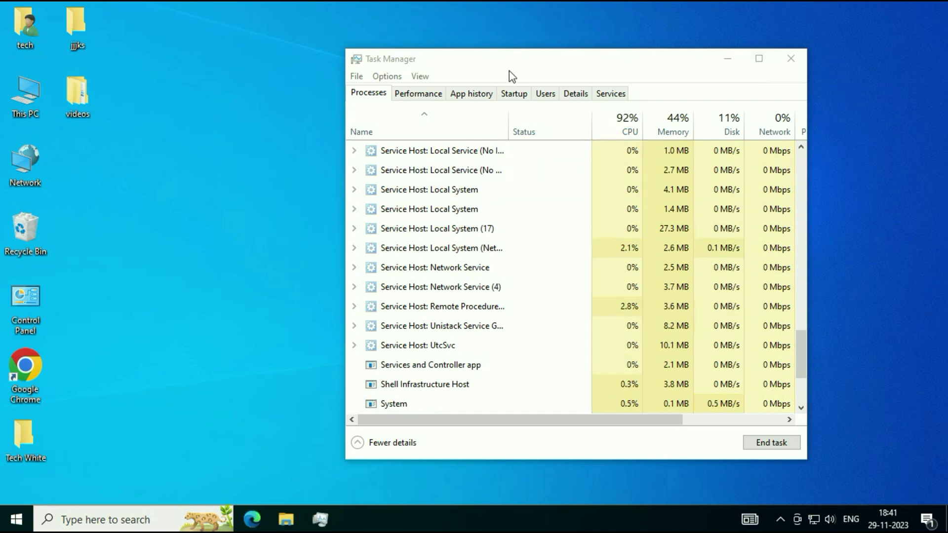
Disable Microsoft Edge, Edge Update, OneDrive and Windows Security at startup, then close Task Manager.
click(518, 98)
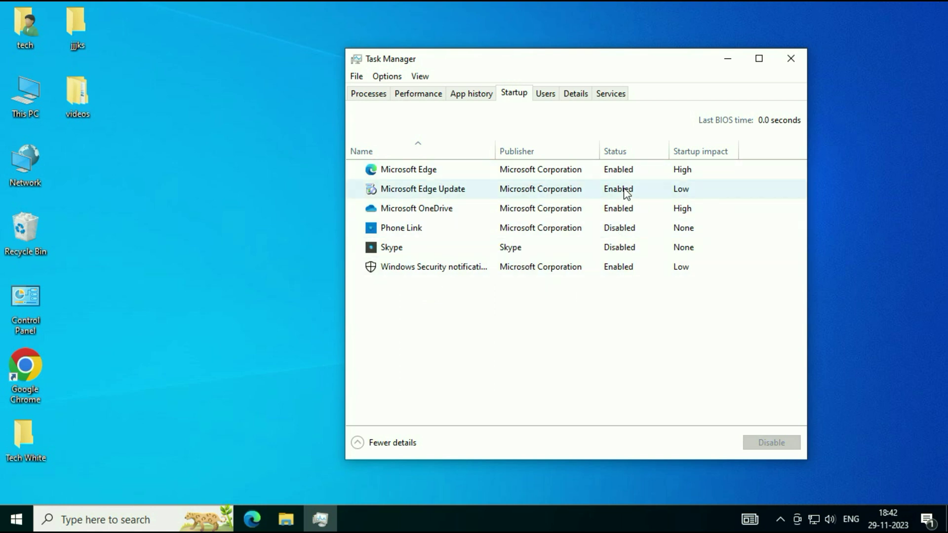
right_click(581, 175)
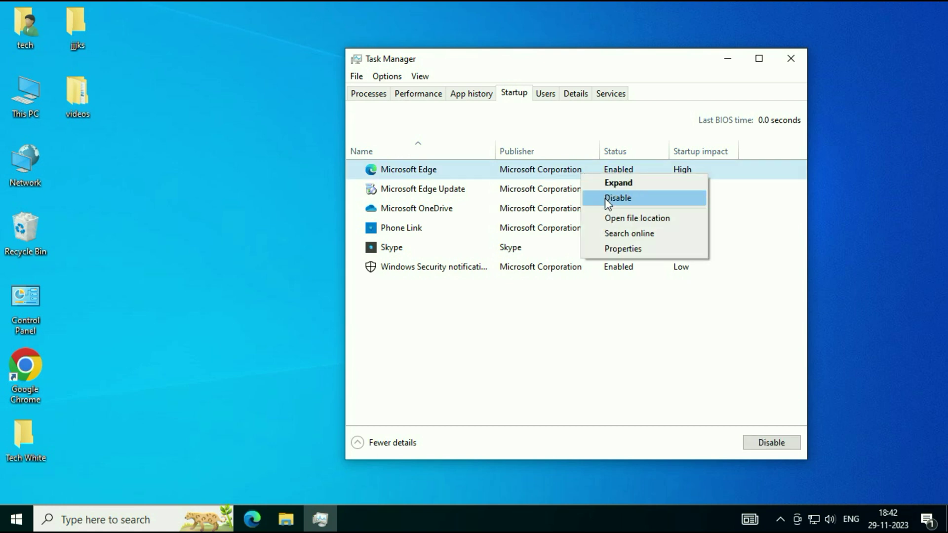
click(605, 197)
right_click(590, 193)
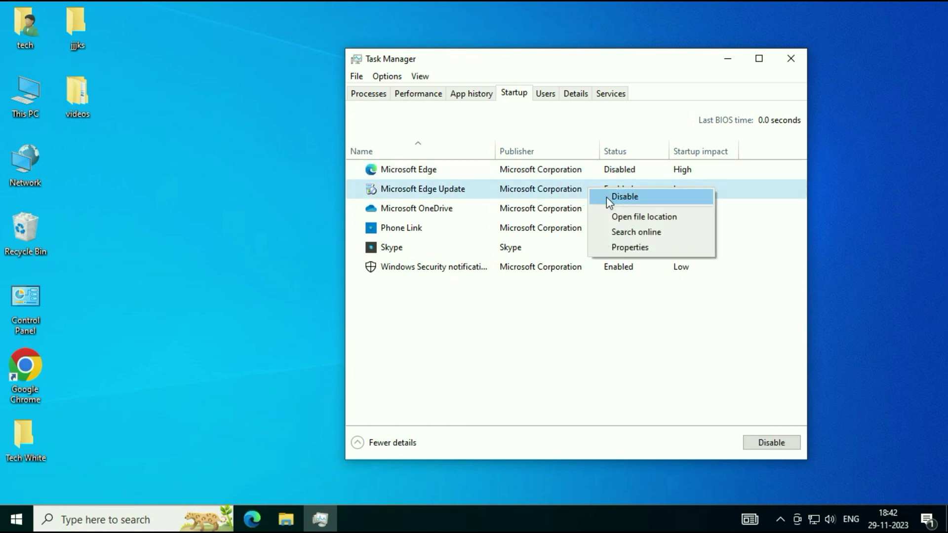
click(607, 197)
right_click(587, 212)
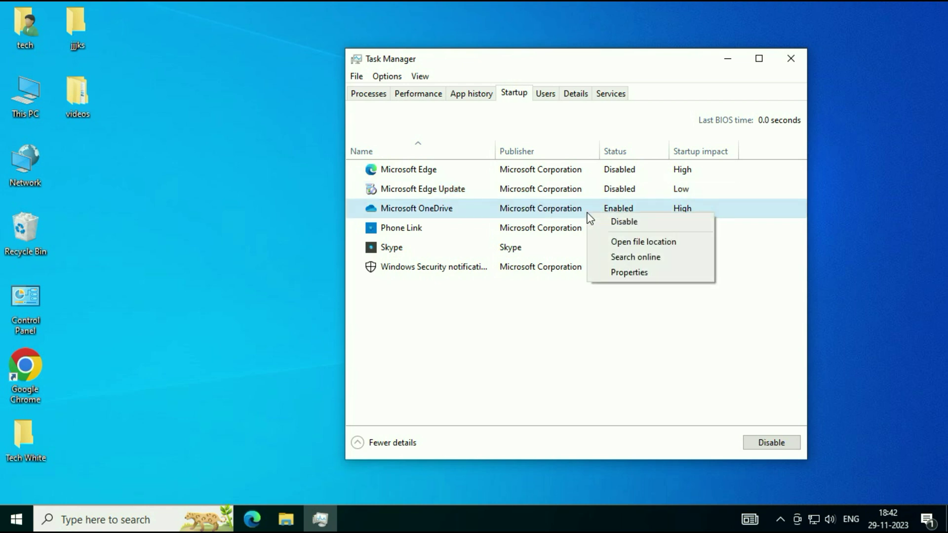
click(614, 219)
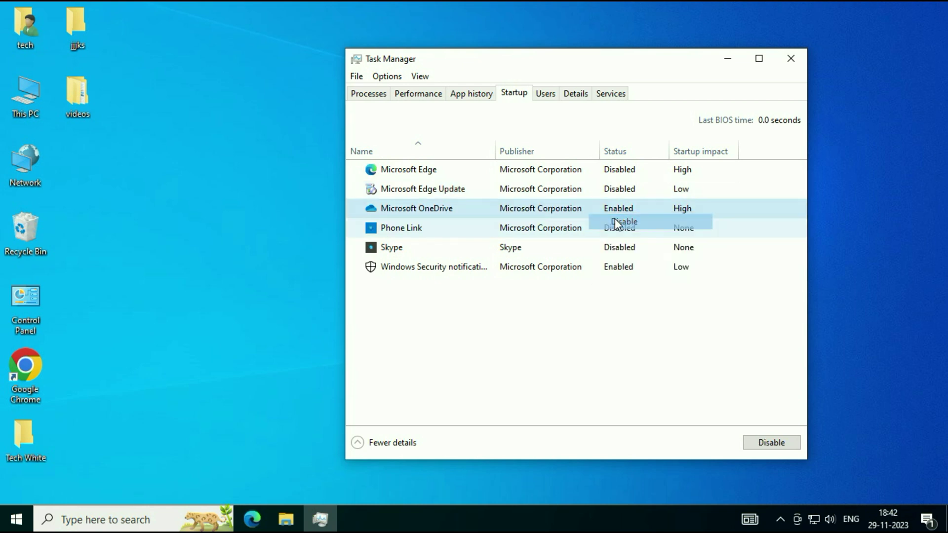
right_click(607, 270)
click(616, 278)
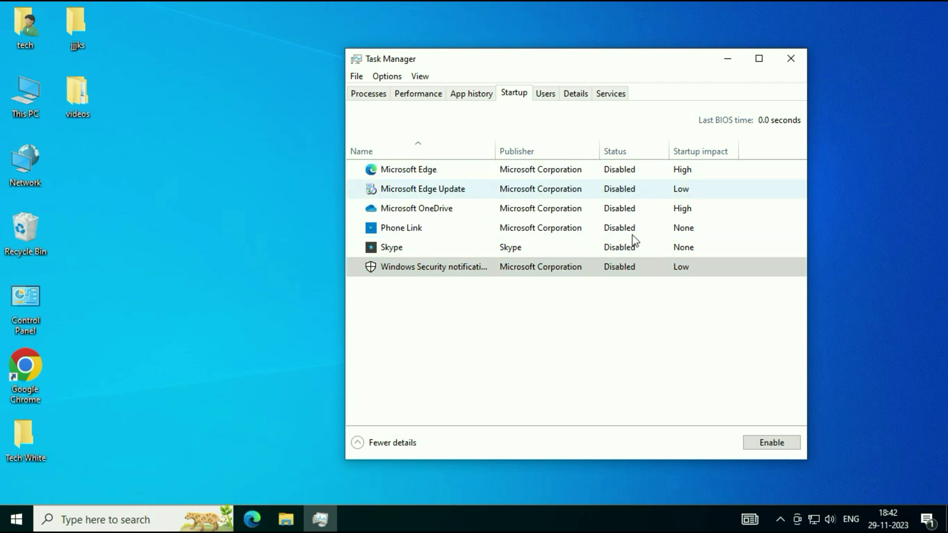
click(791, 59)
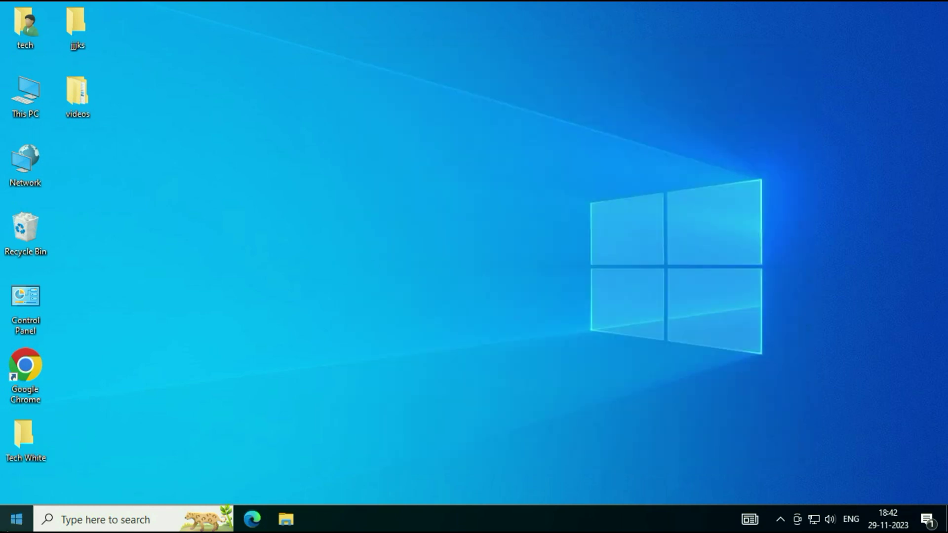
Search 'view advance' from Start to open System Properties, centred on screen.
click(10, 527)
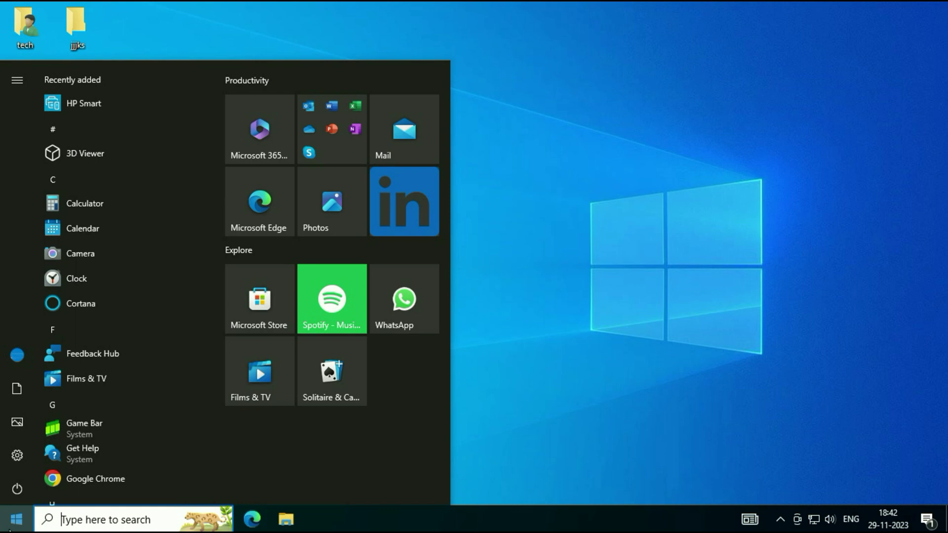
text(view advance)
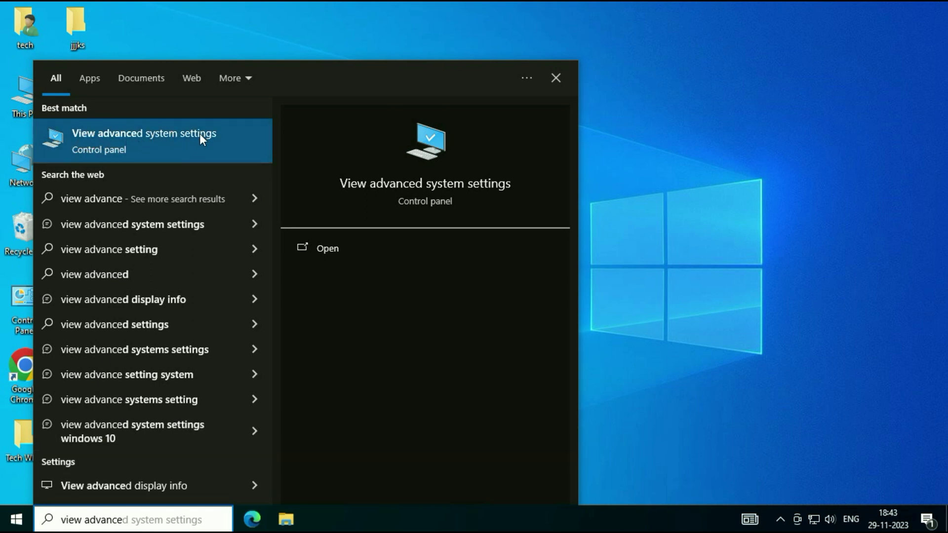
click(150, 147)
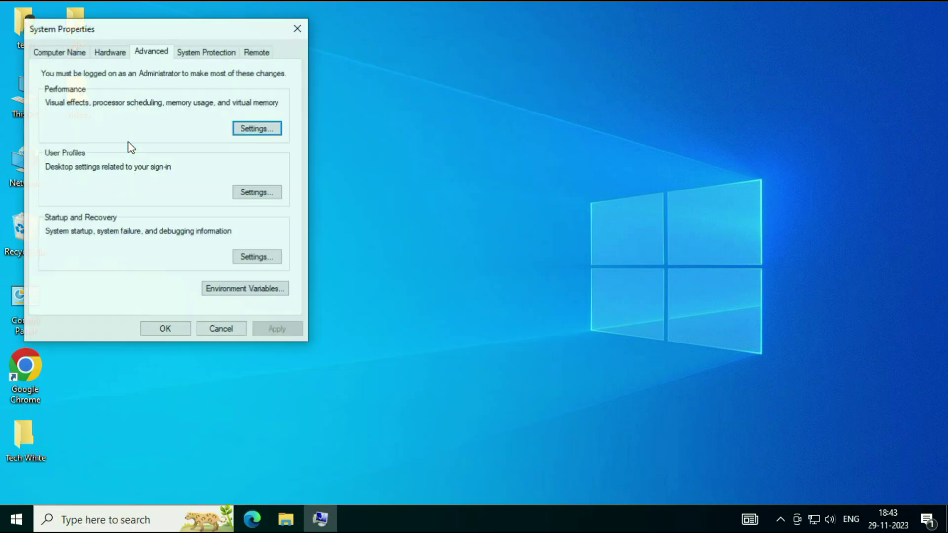
drag(174, 31, 487, 97)
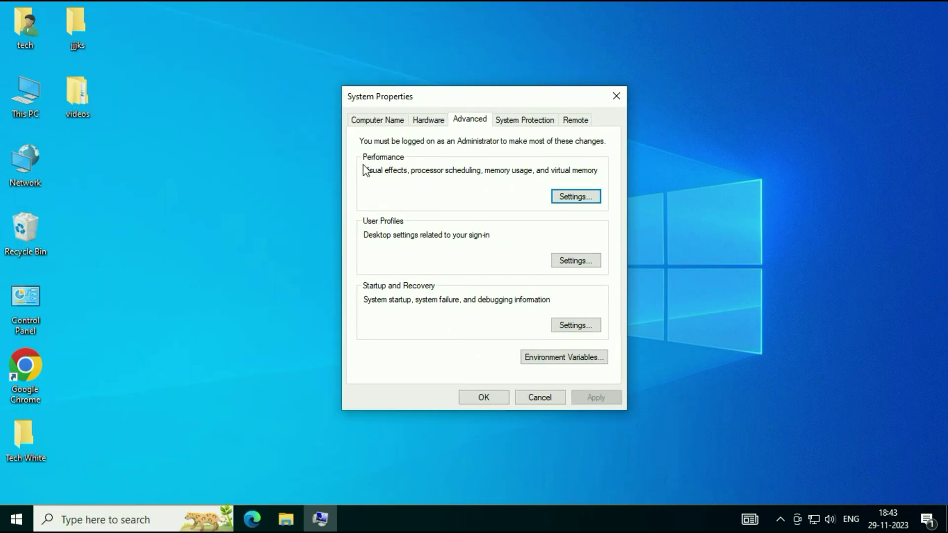
Adjust for best performance, keeping taskbar animations, thumbnail previews, thumbnails, dragged window contents, smooth fonts.
click(574, 197)
drag(489, 96, 452, 61)
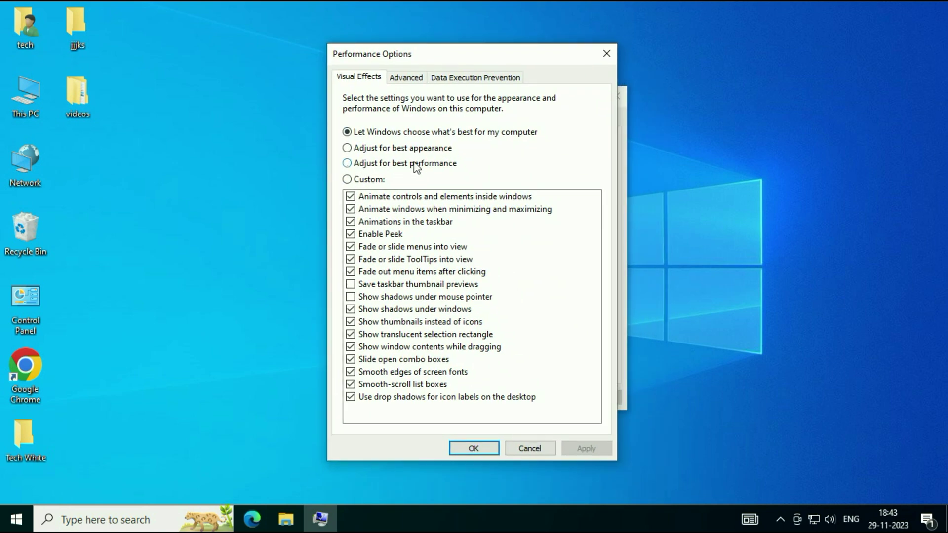
click(348, 164)
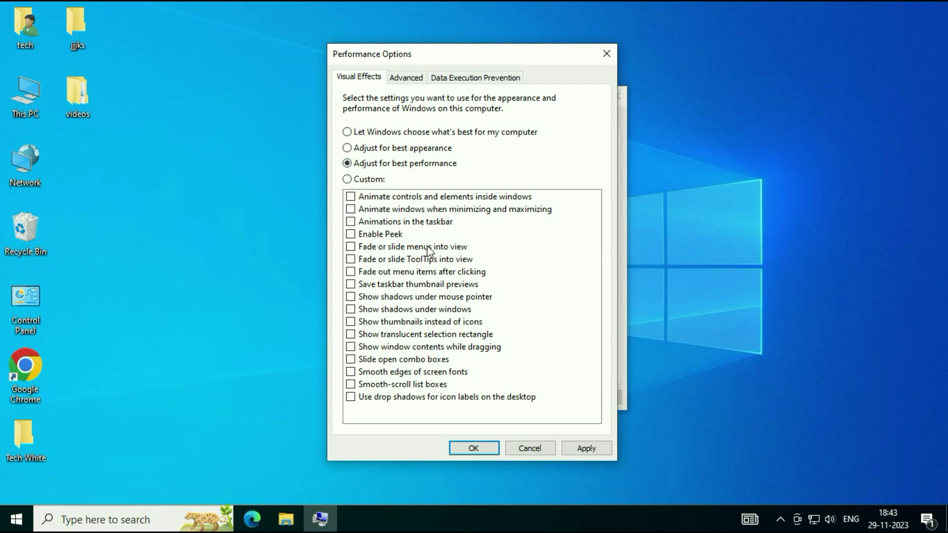
click(352, 224)
click(351, 285)
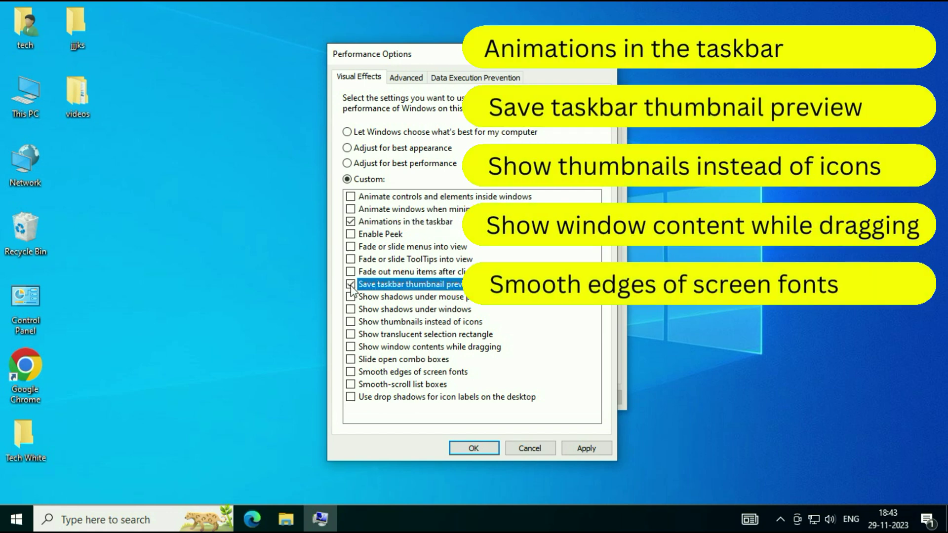
click(351, 322)
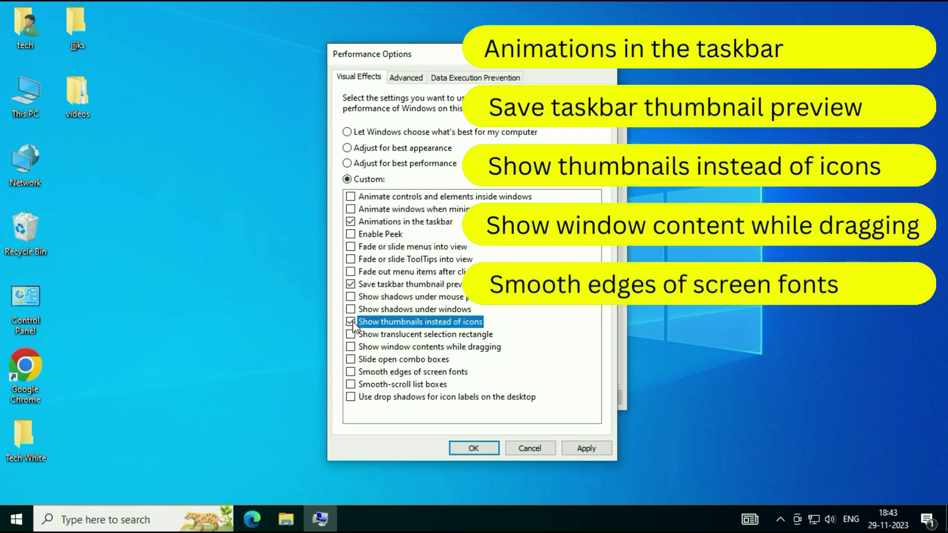
click(351, 347)
click(351, 372)
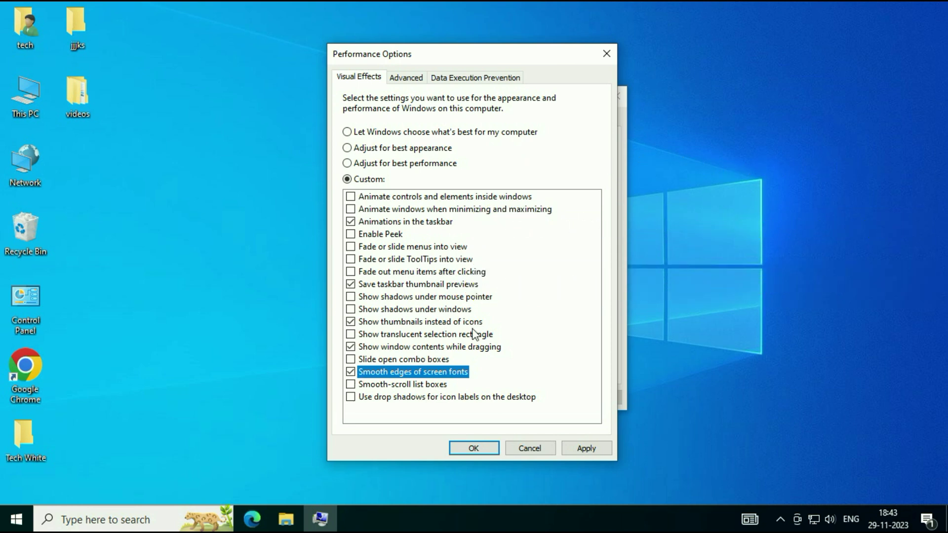
click(589, 449)
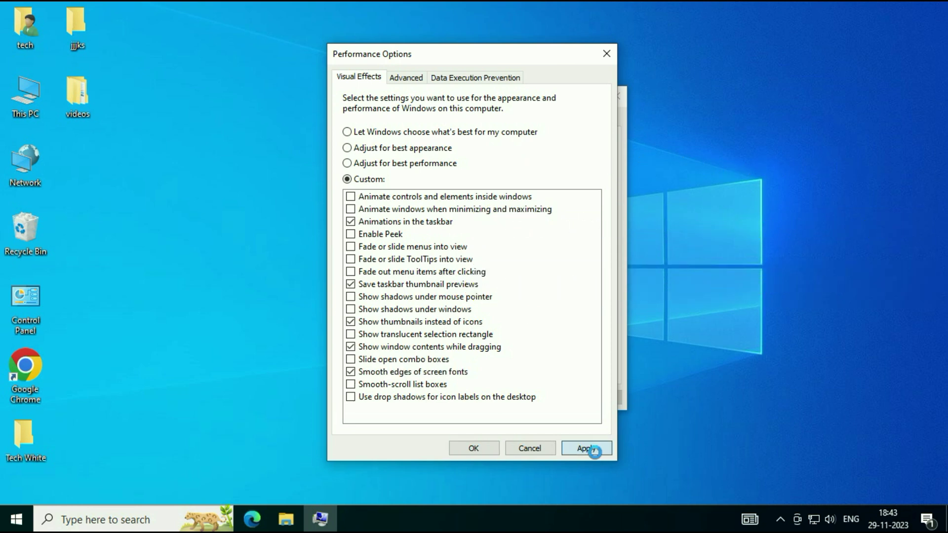
click(489, 449)
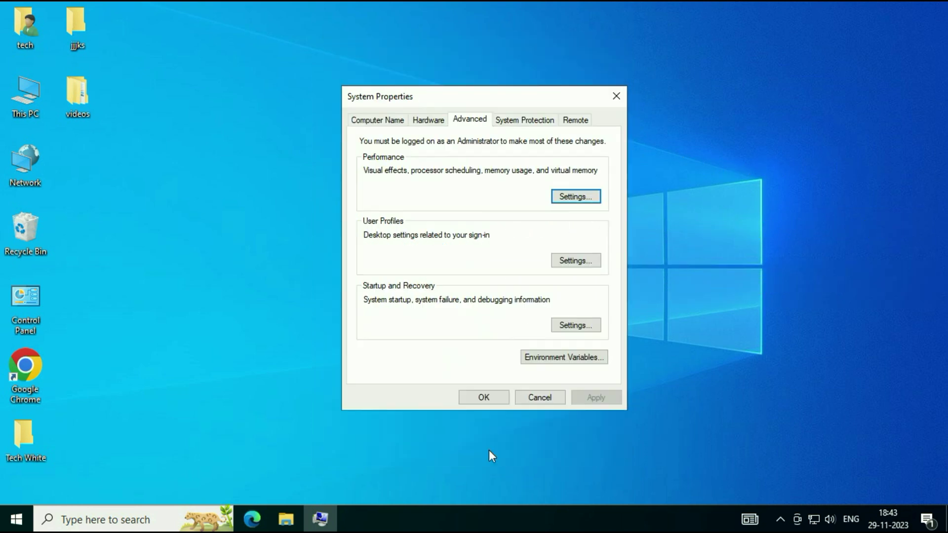
click(482, 400)
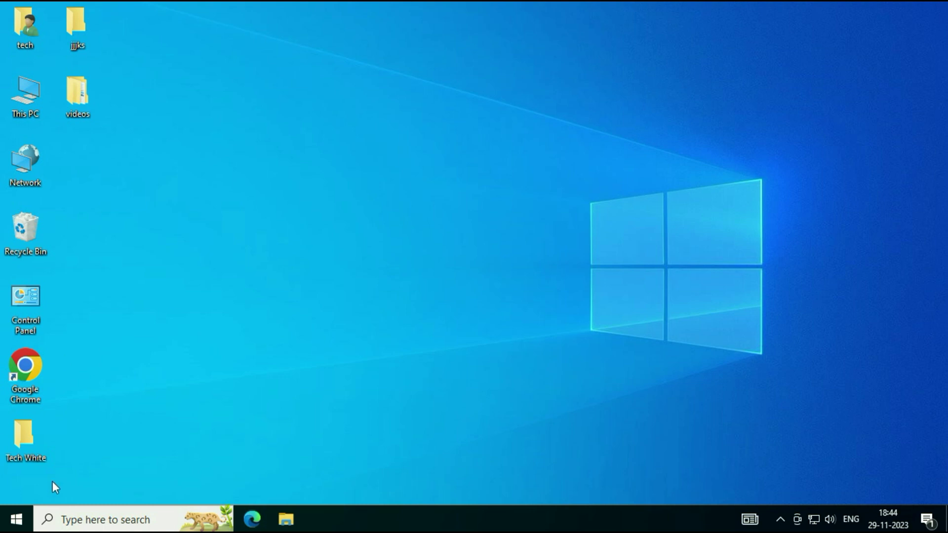
Search 'disk' in the Start menu and launch Disk Cleanup.
click(20, 519)
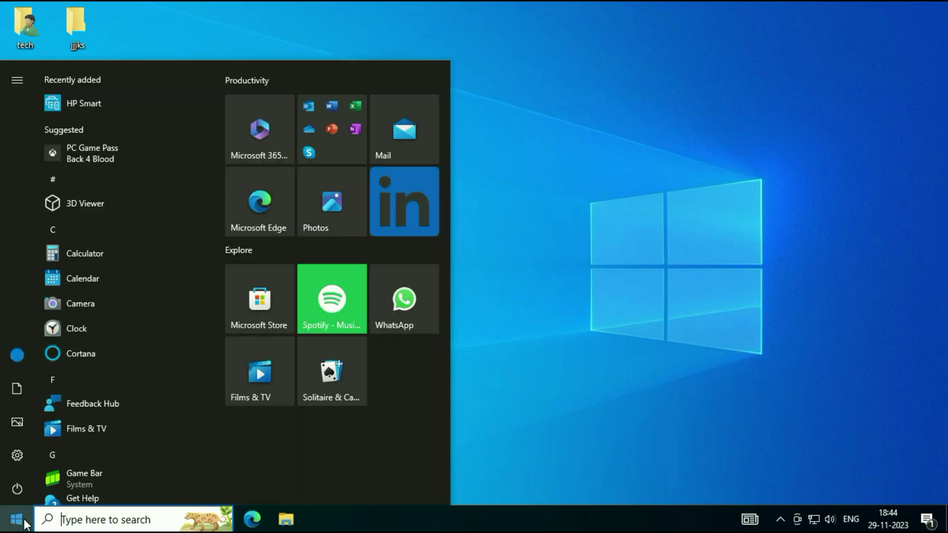
text(disl)
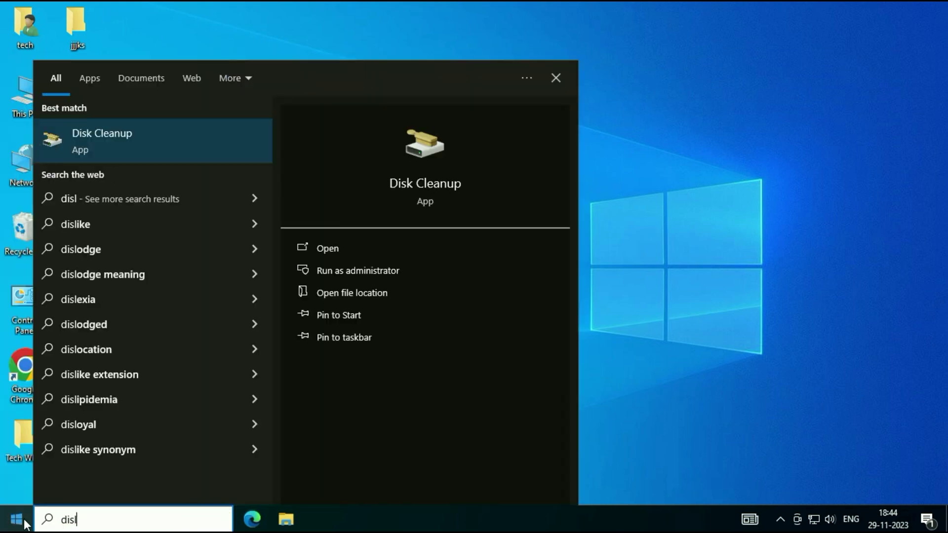
key(BackSpace)
text(k)
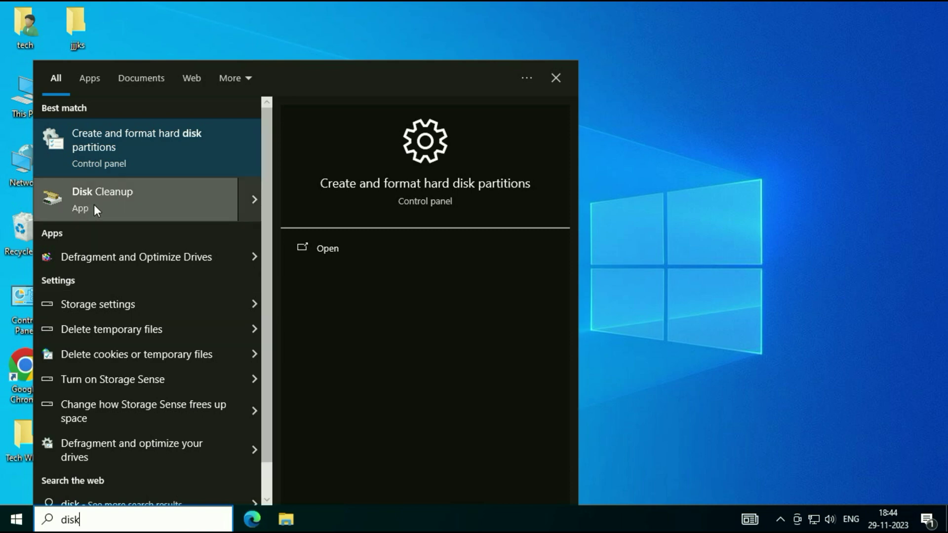
click(94, 204)
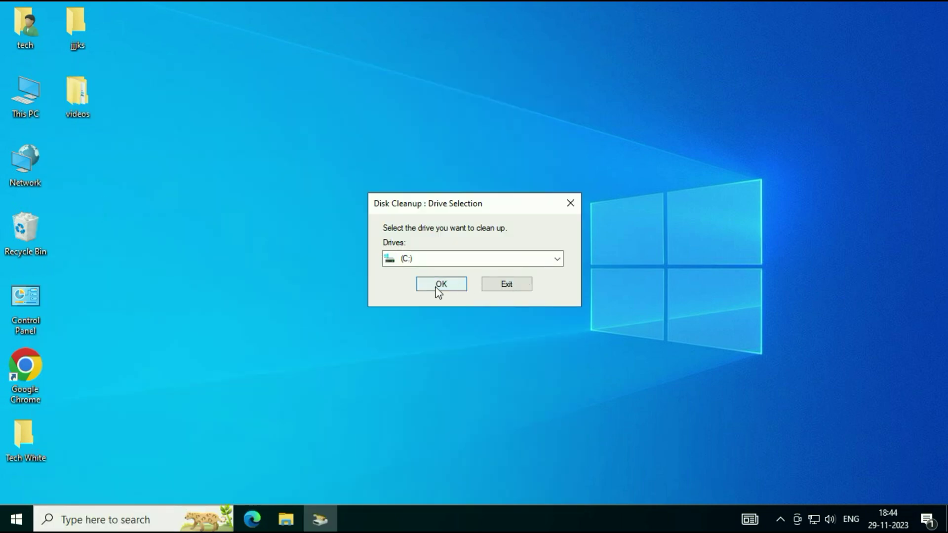
Choose drive (C:) for cleanup and centre the Disk Cleanup window.
click(438, 287)
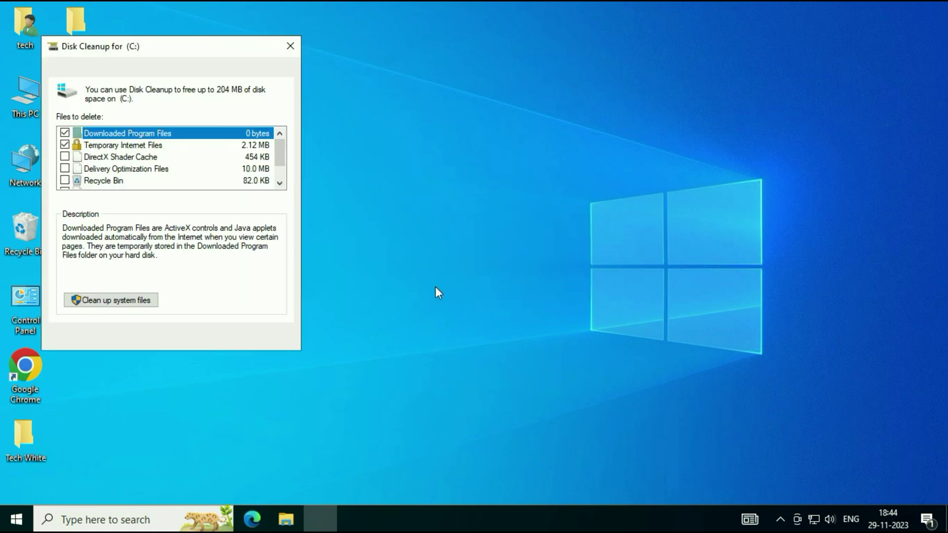
drag(212, 49, 470, 66)
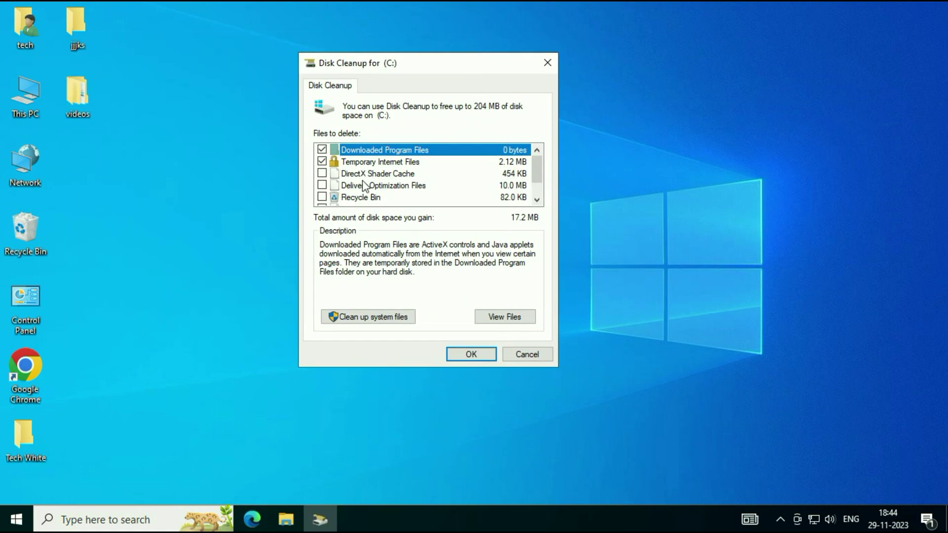
scroll(366, 187, down, 1)
scroll(365, 186, up, 1)
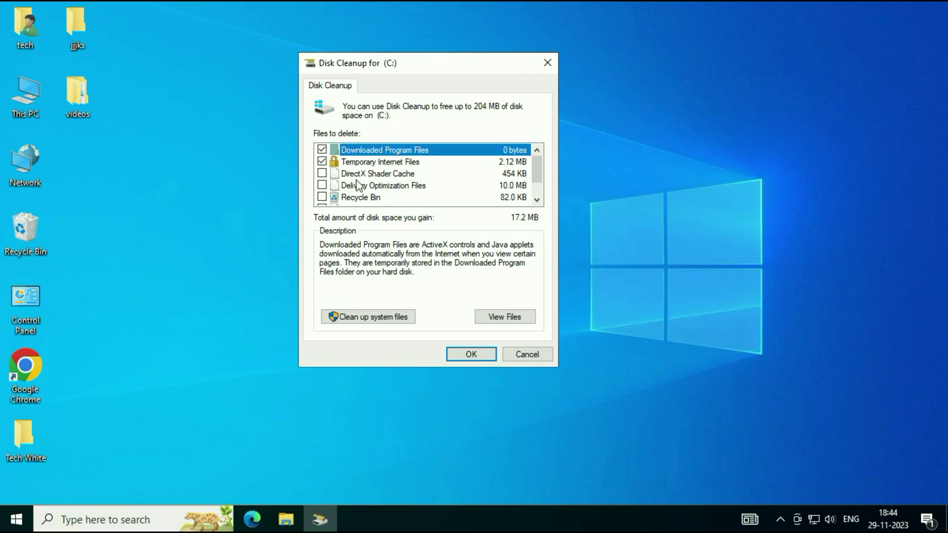
Tick DirectX Shader Cache, Delivery Optimization Files, Recycle Bin and Temporary files, then permanently delete them.
click(322, 173)
click(322, 185)
scroll(364, 189, down, 1)
click(322, 173)
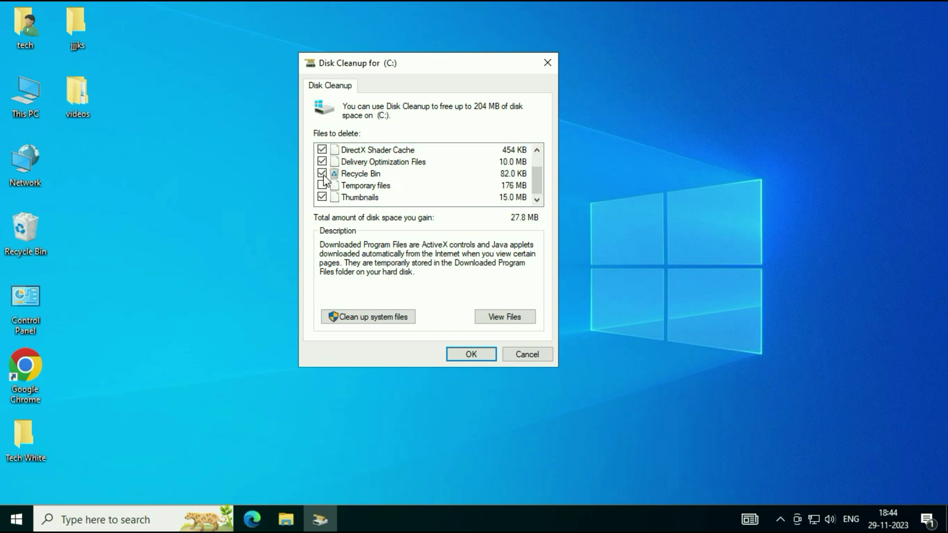
click(322, 185)
scroll(330, 172, up, 1)
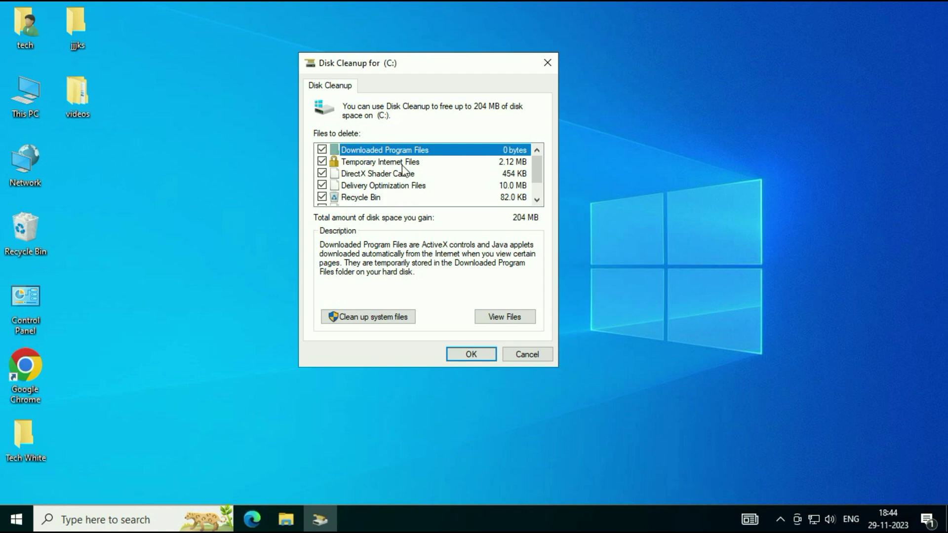
scroll(339, 166, down, 1)
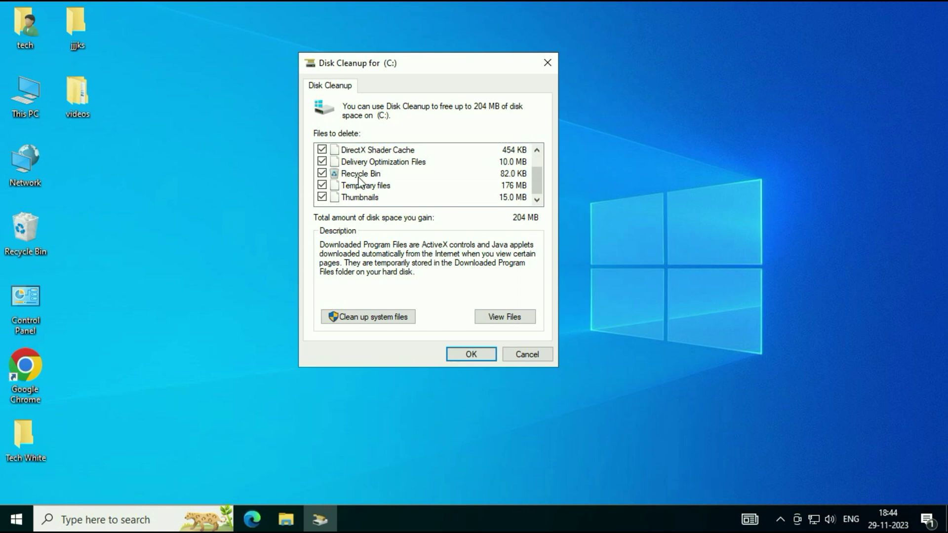
click(462, 355)
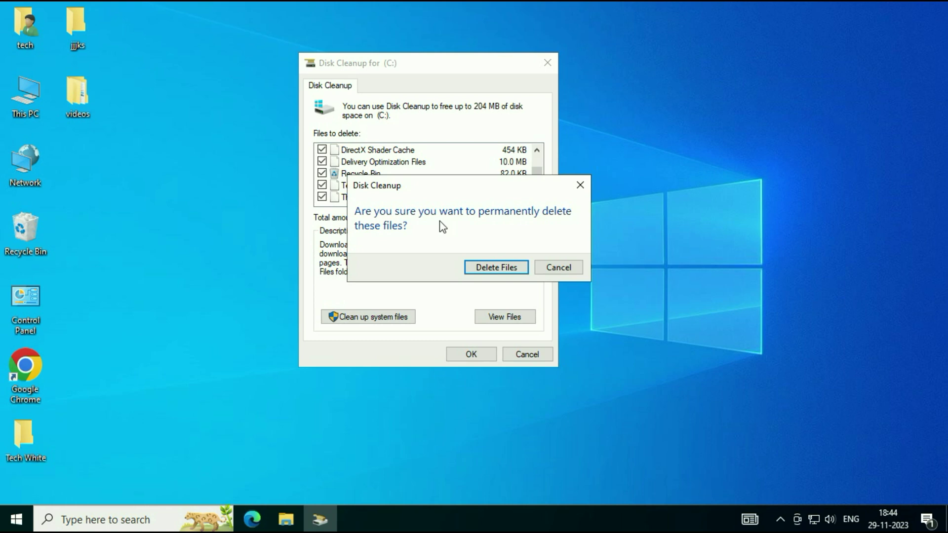
click(498, 268)
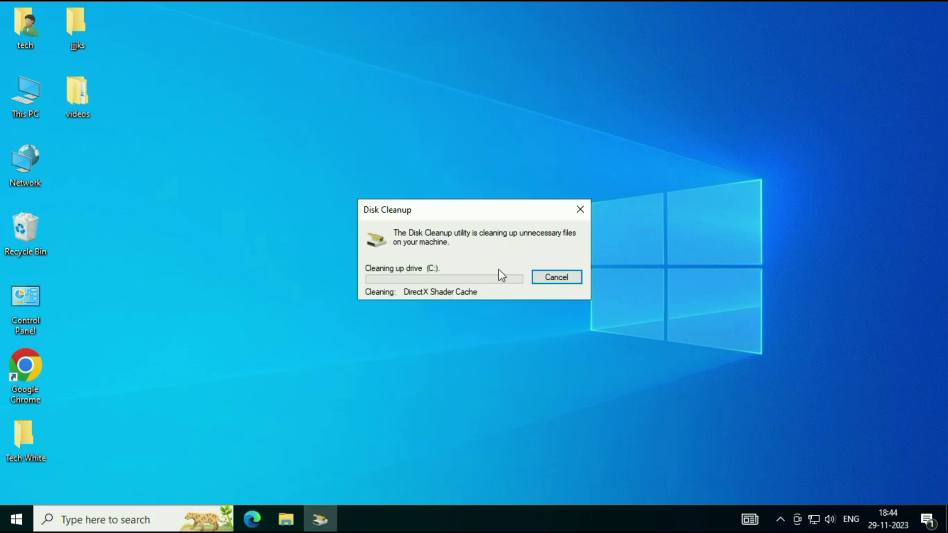